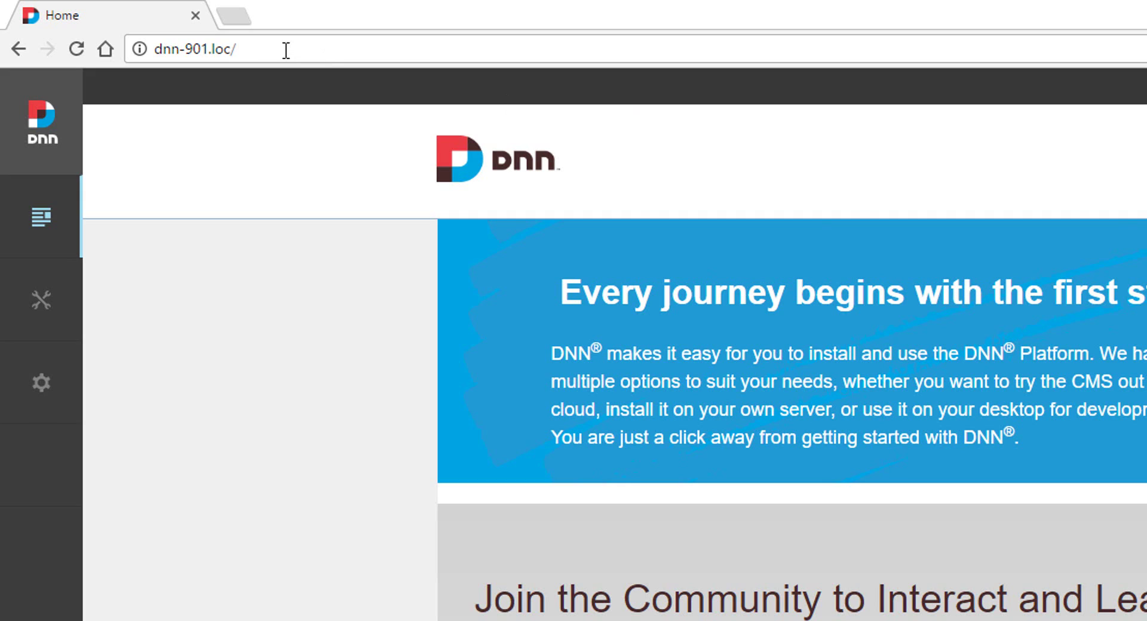
- Open the Prompt console from the Persona Bar over the Home page
drag(284, 48, 155, 60)
key(alt+Tab)
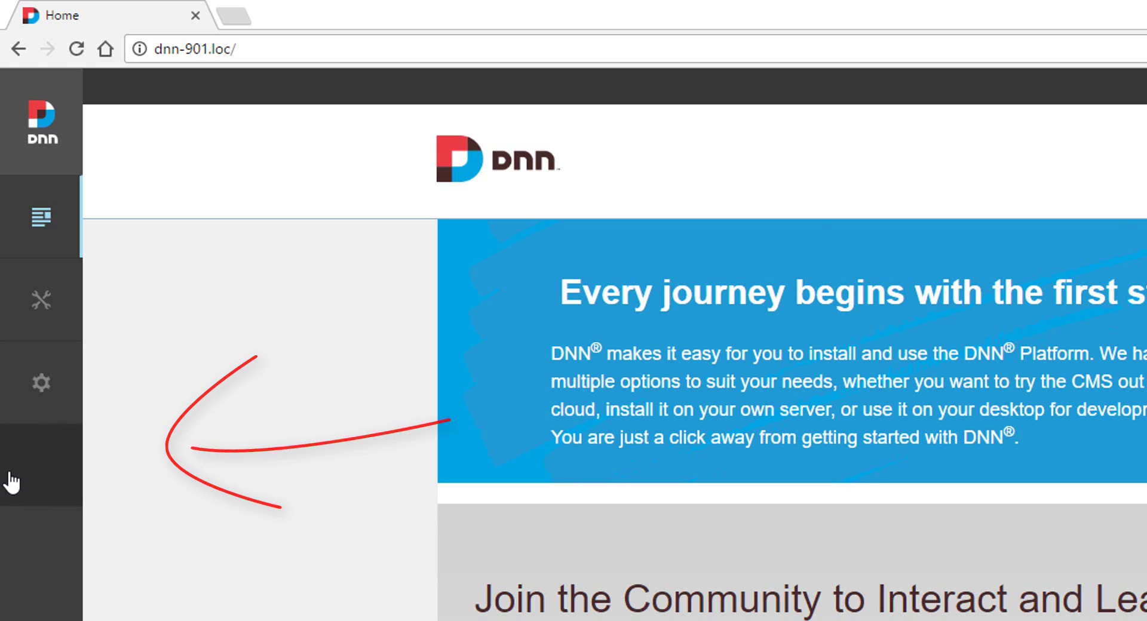
click(64, 478)
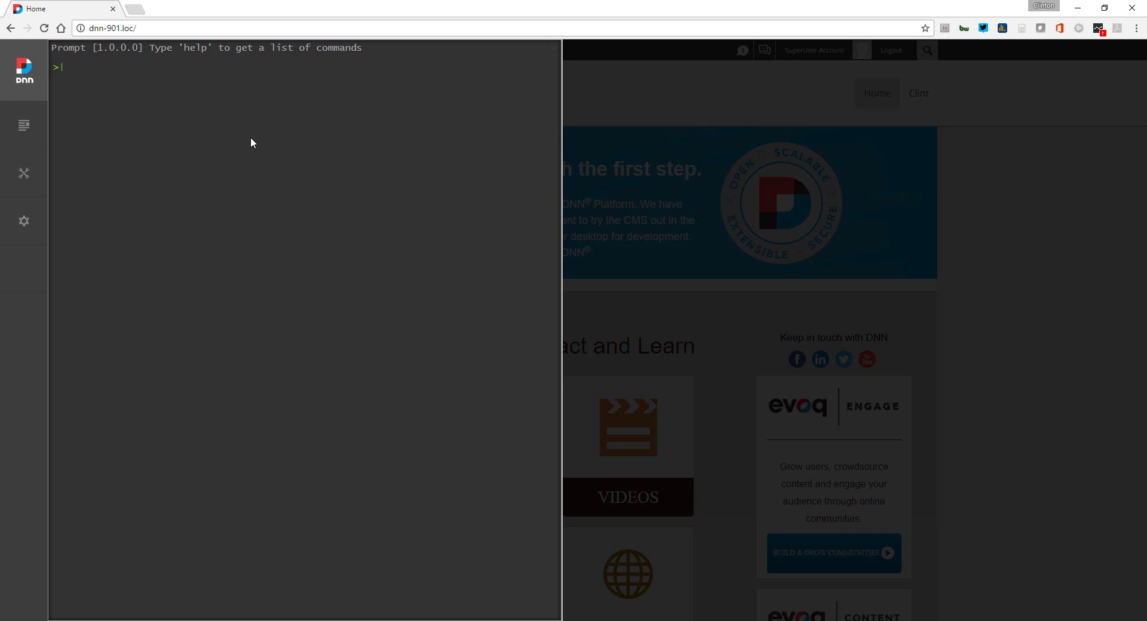
- Run help and scroll through the general, page and user commands with their descriptions
text(help)
key(Return)
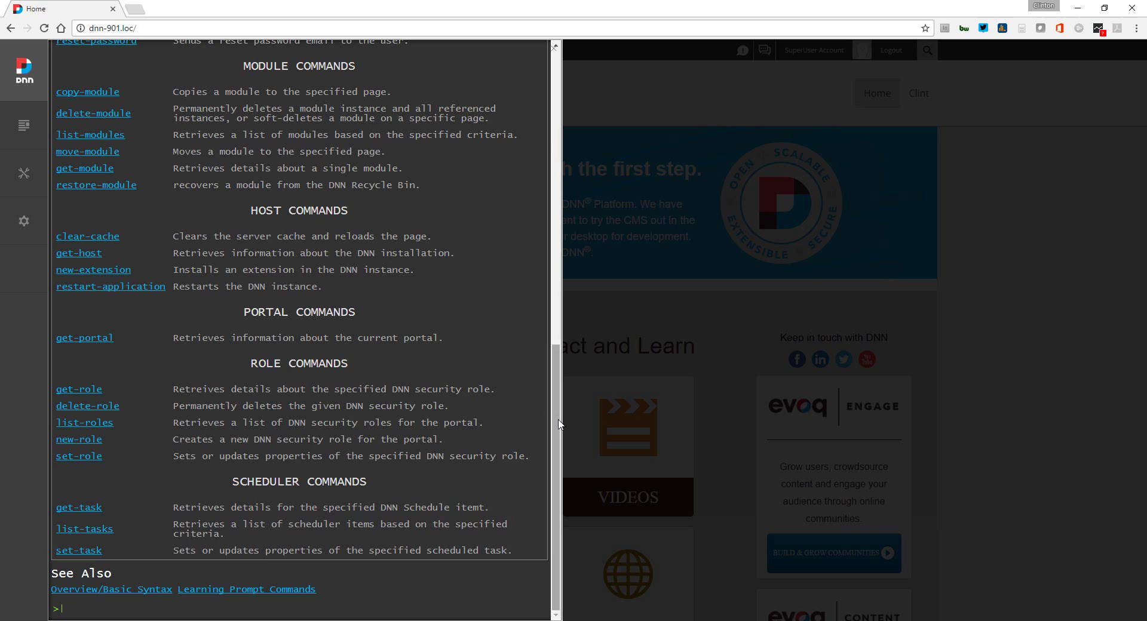
drag(559, 424, 555, 124)
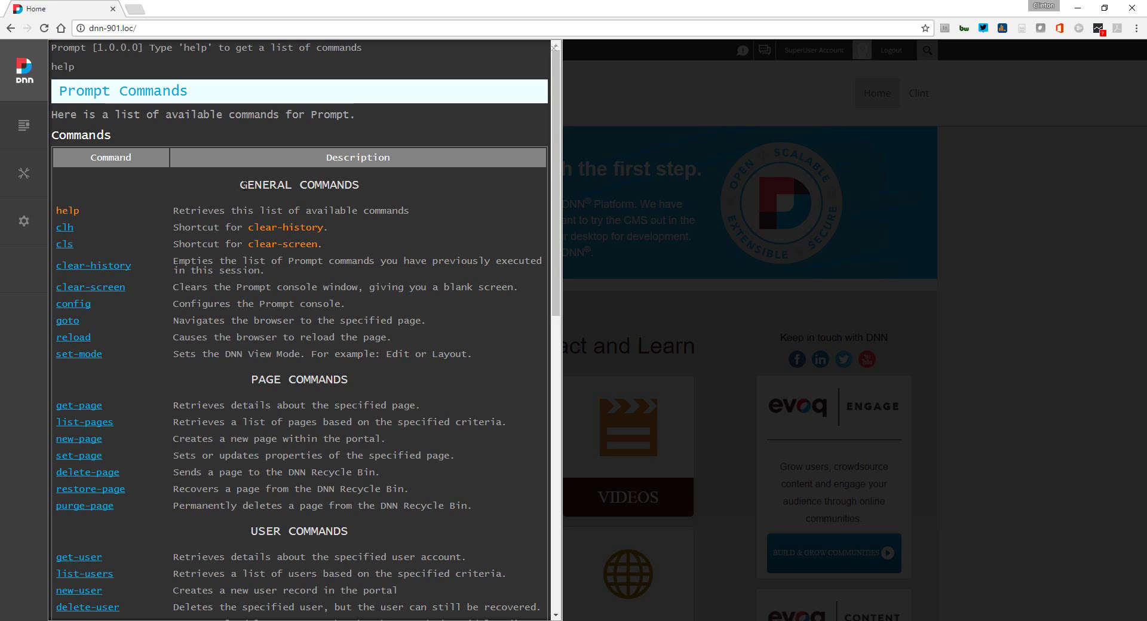
drag(244, 184, 324, 185)
scroll(311, 233, down, 10)
scroll(312, 224, up, 5)
scroll(312, 224, up, 6)
mouse_move(555, 246)
mouse_down()
mouse_move(545, 551)
mouse_move(556, 239)
mouse_up()
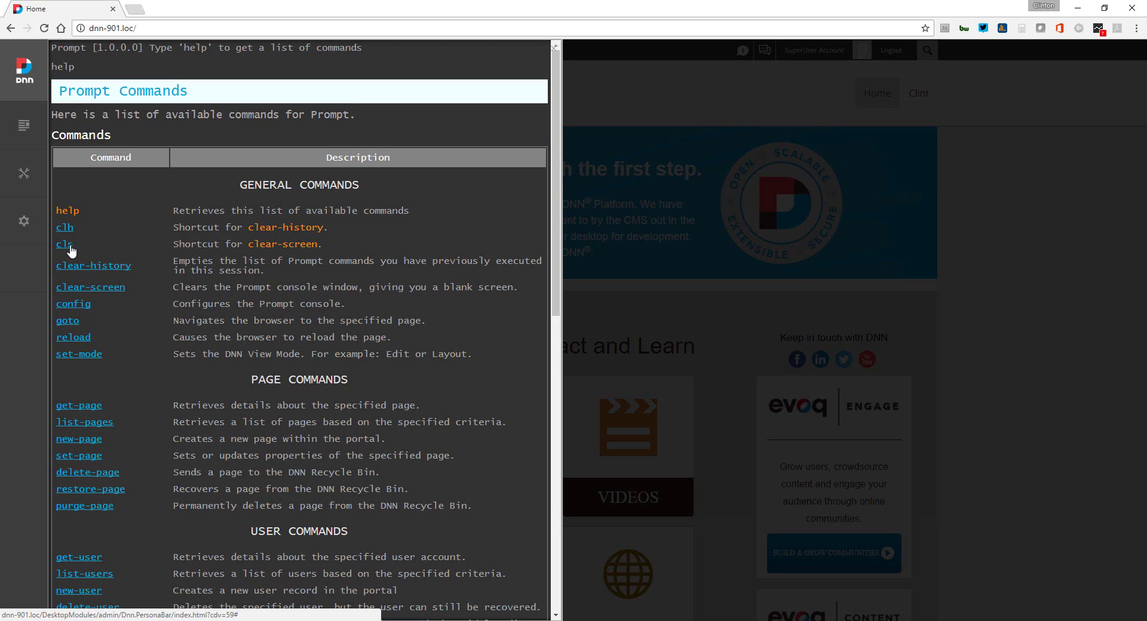
- Show the help for cls, then run cls to clear the console
click(71, 250)
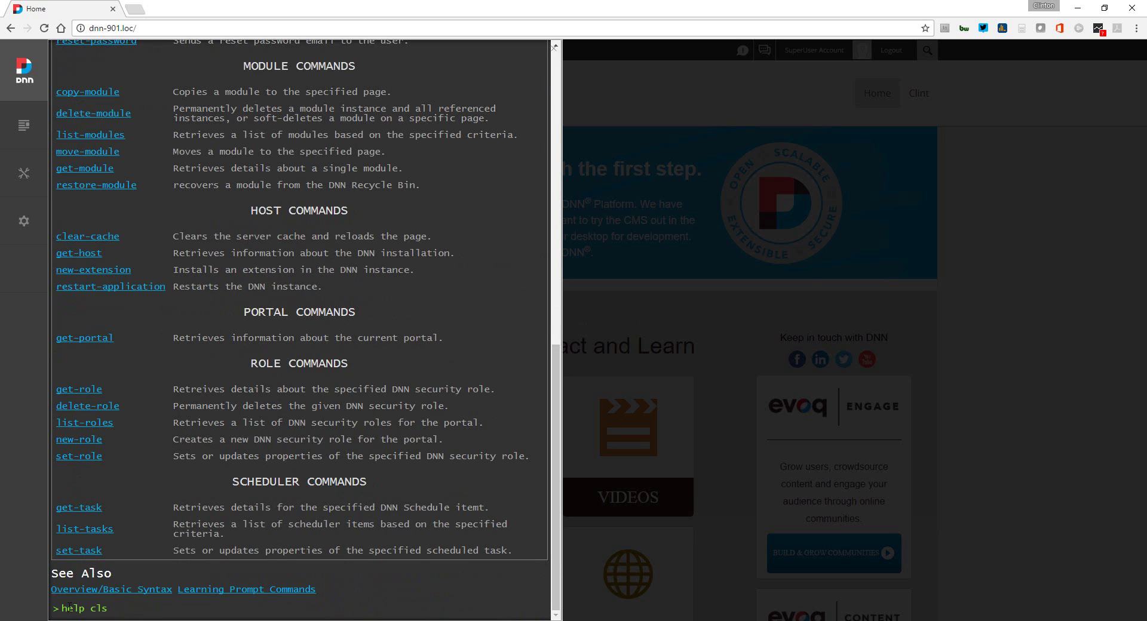
drag(107, 610, 61, 611)
click(112, 610)
key(Return)
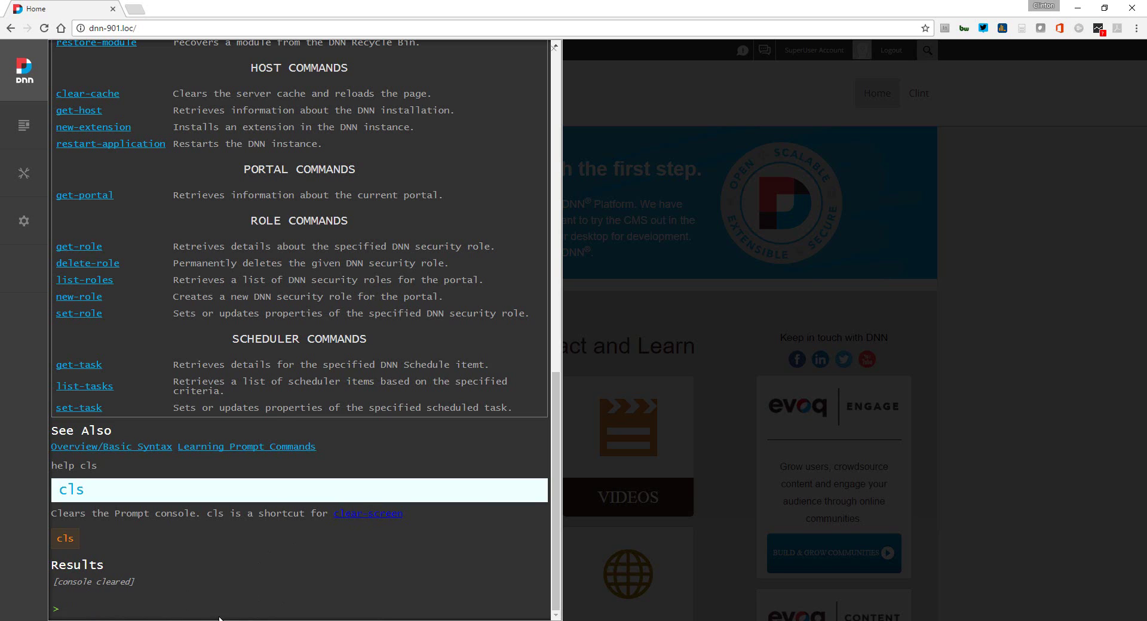
text(cls)
key(Return)
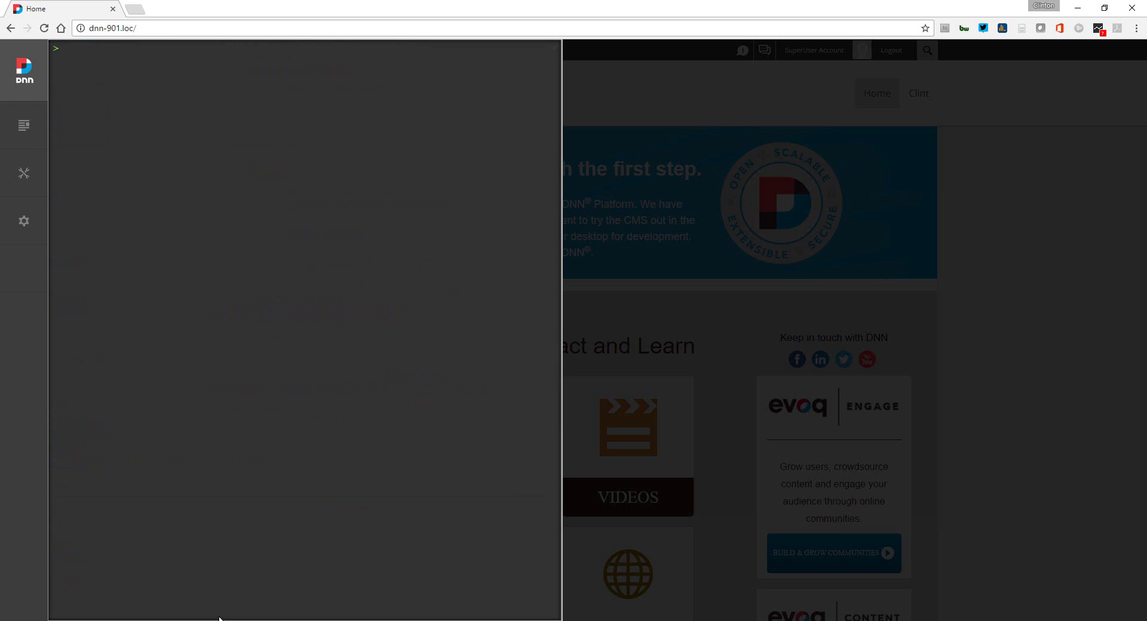
- List the available Prompt commands again with help
text(help)
key(Return)
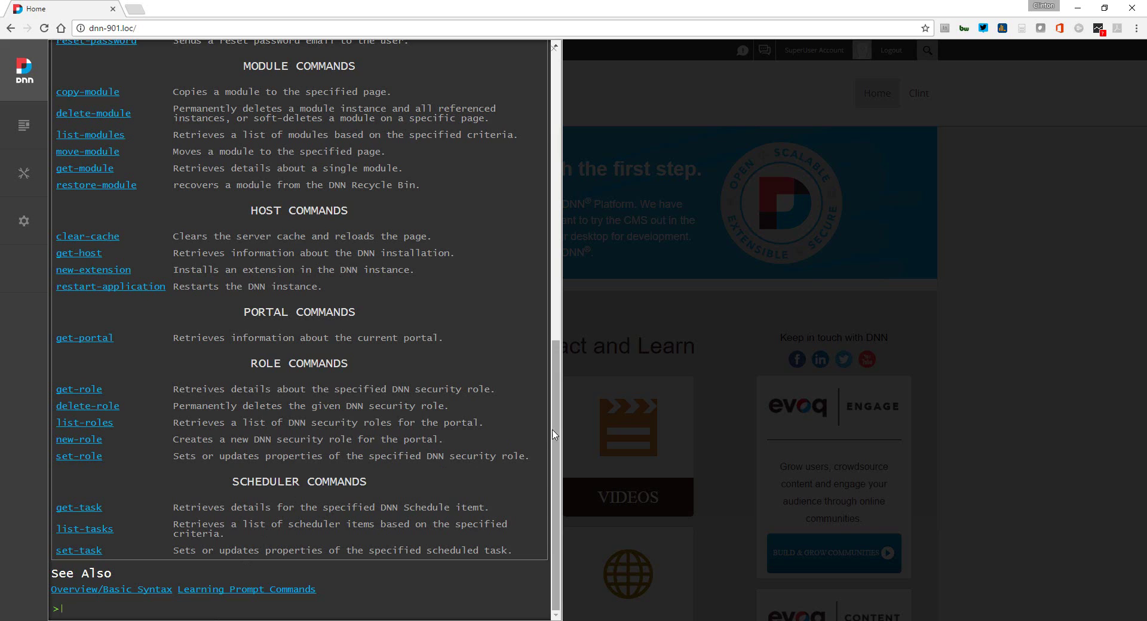
scroll(557, 418, up, 1)
drag(564, 366, 566, 207)
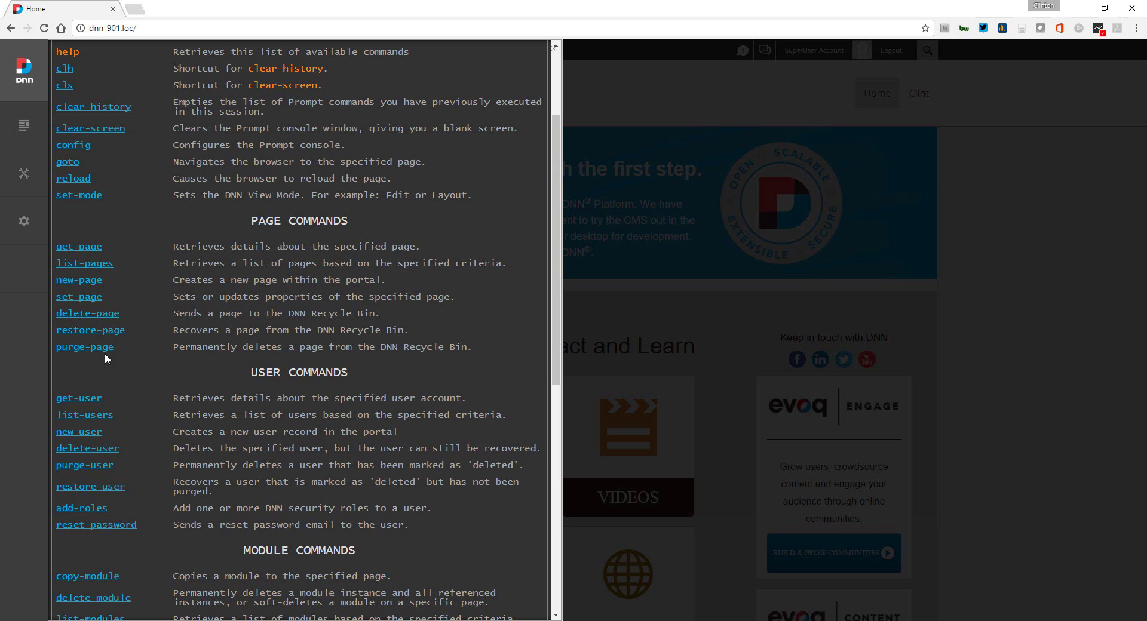
- Show the new-page help, reviewing its flags and page and child-page examples
click(87, 287)
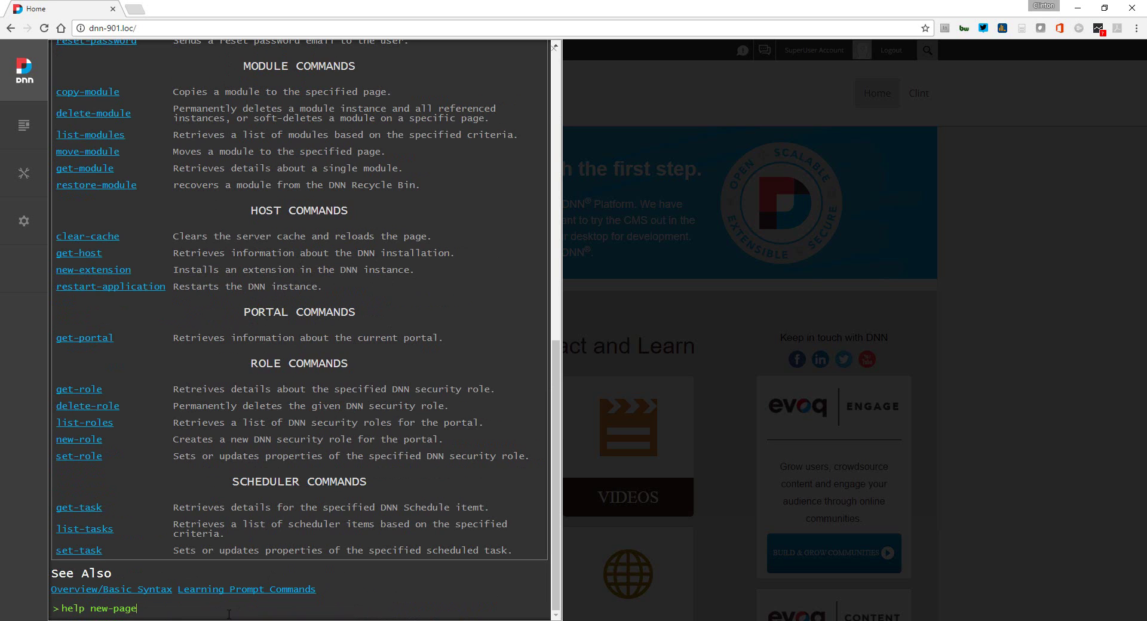
key(Return)
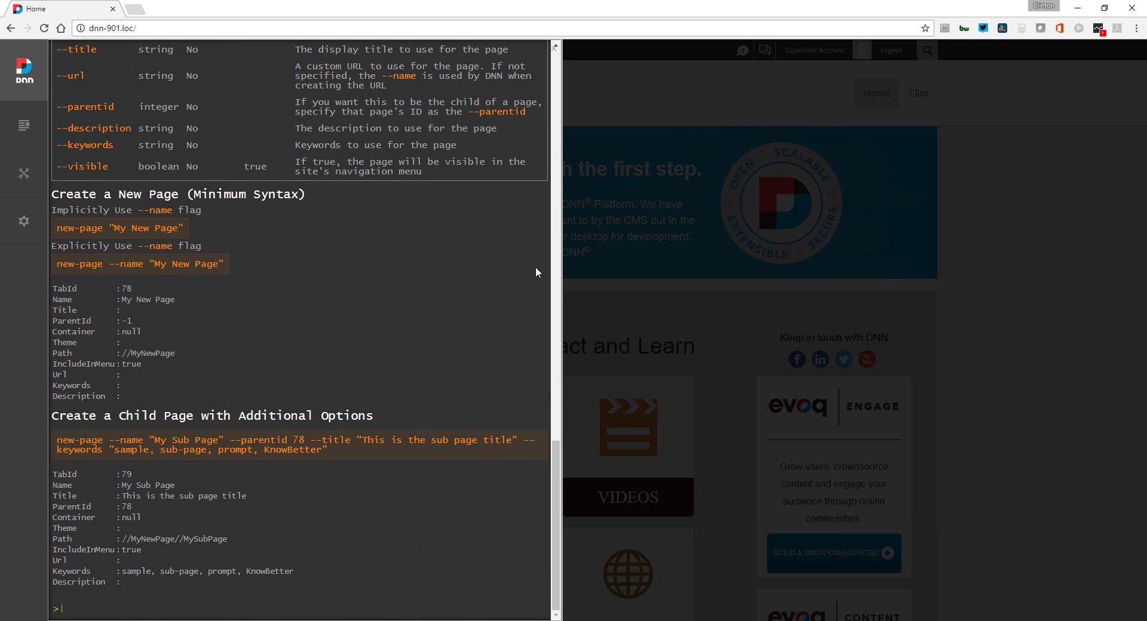
scroll(564, 410, up, 3)
scroll(563, 400, up, 2)
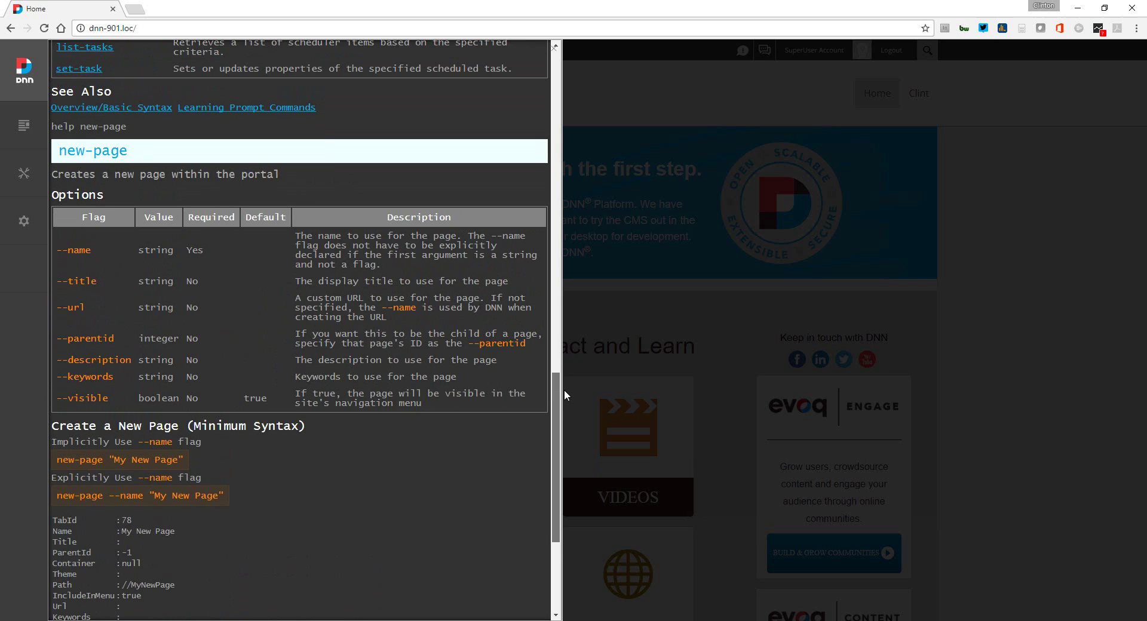
scroll(564, 384, up, 1)
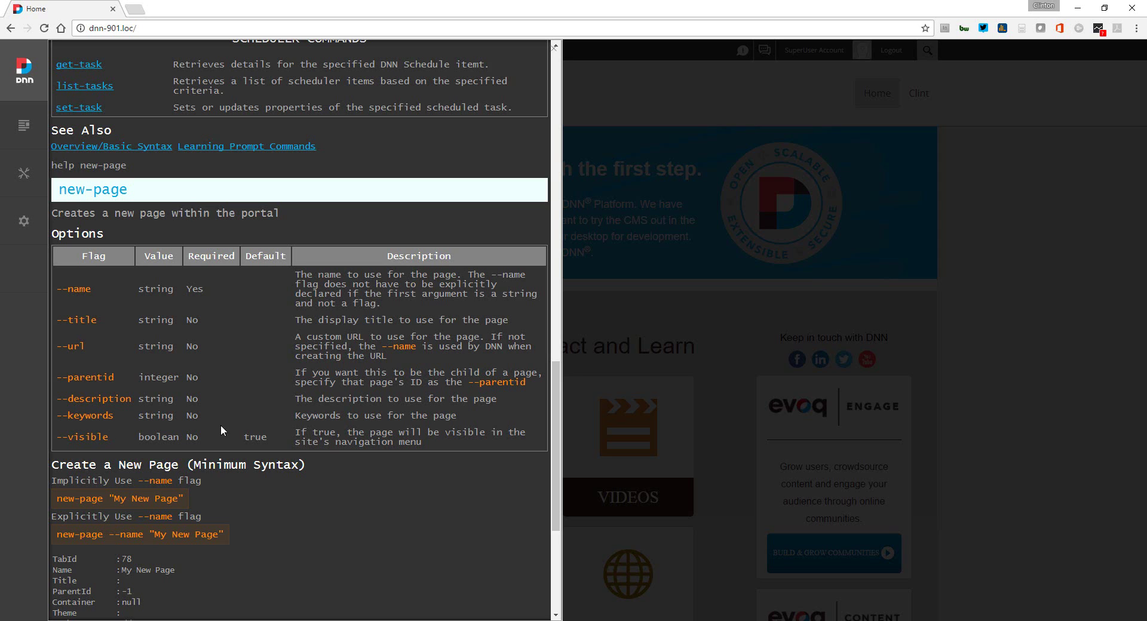
scroll(220, 425, down, 5)
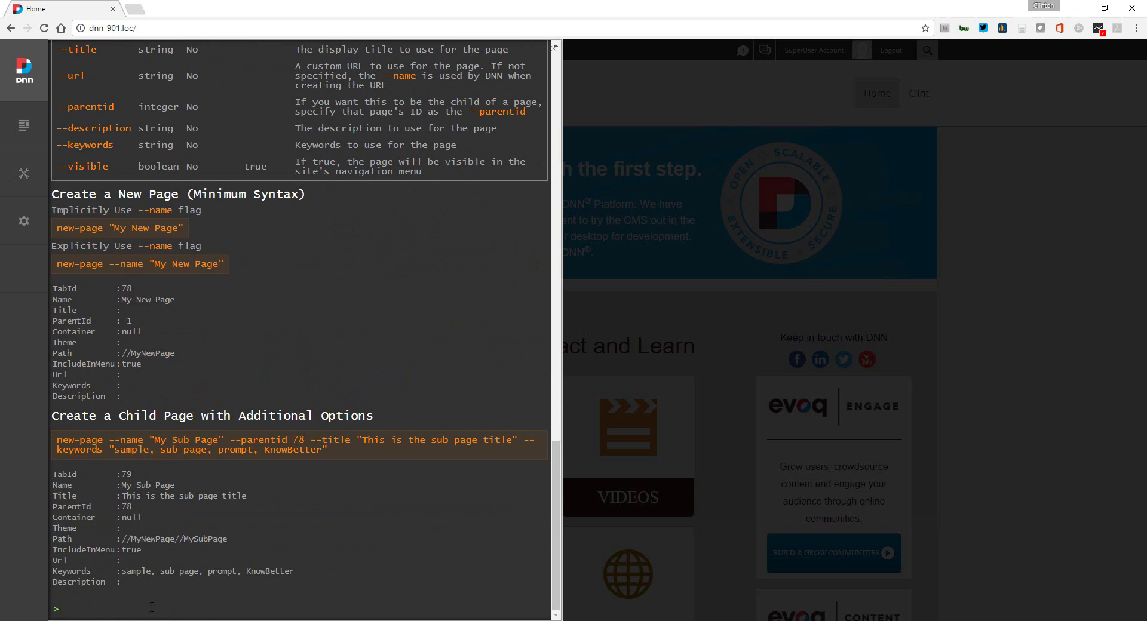
- Create a page named 'Testy' with new-page --name "Testy"
text(new-aage --name "Testty)
key(BackSpace)
key(BackSpace)
text(y")
key(Return)
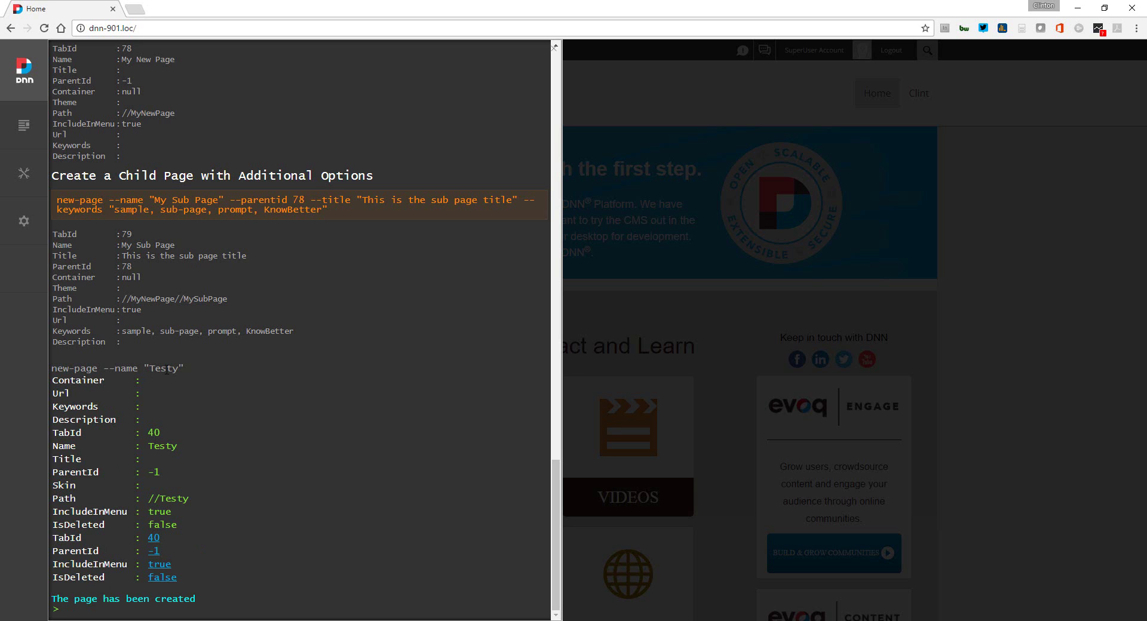
- Close Prompt, reload the site to see Testy in the menu, and reopen Prompt
click(1087, 363)
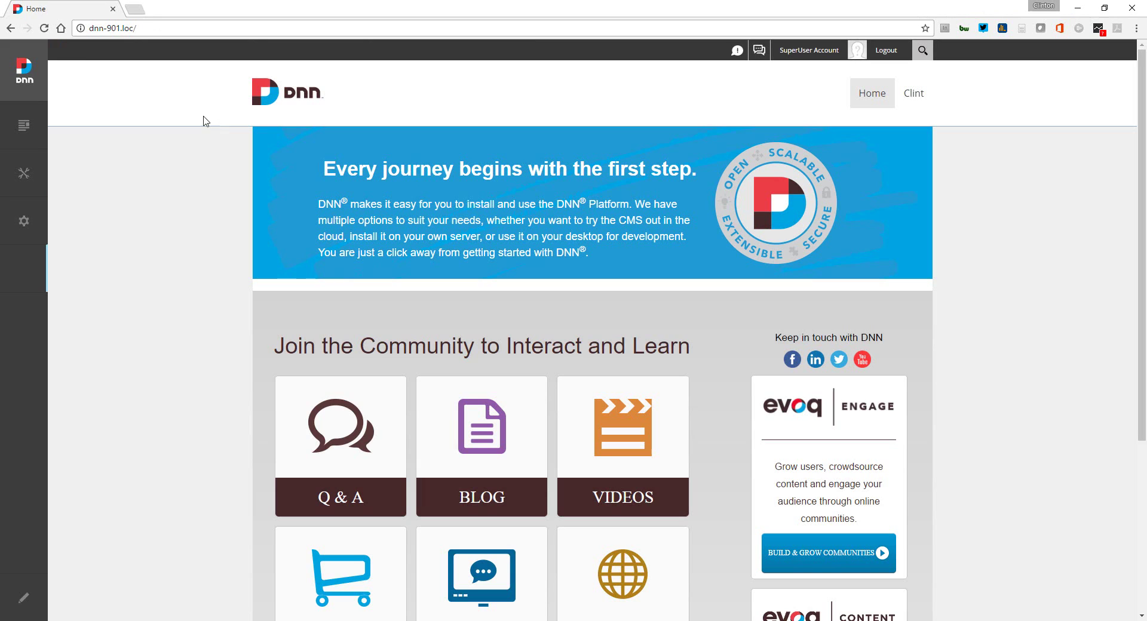
click(45, 29)
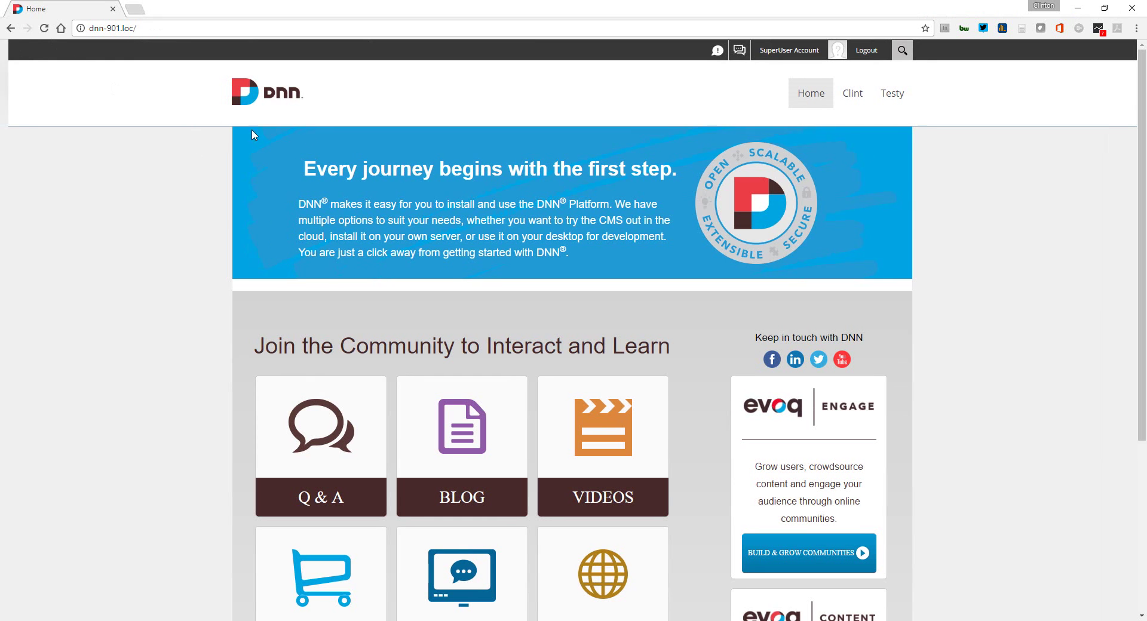
key(ctrl+shift+x)
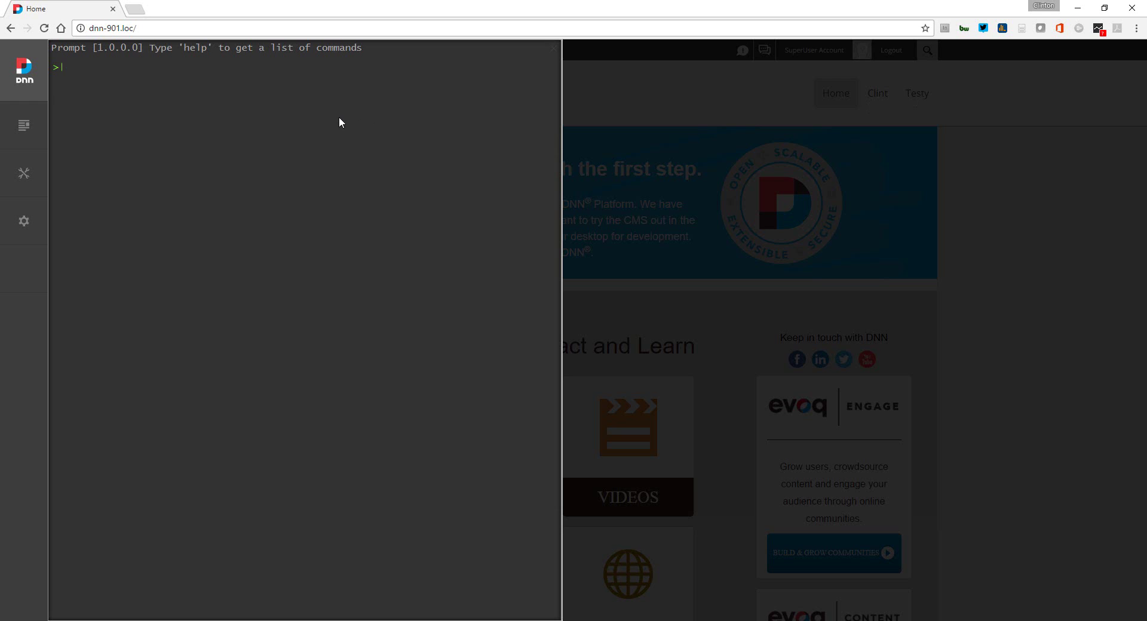
- List the site's pages and jump to the Testy page with goto 40
text(list-pages)
key(Return)
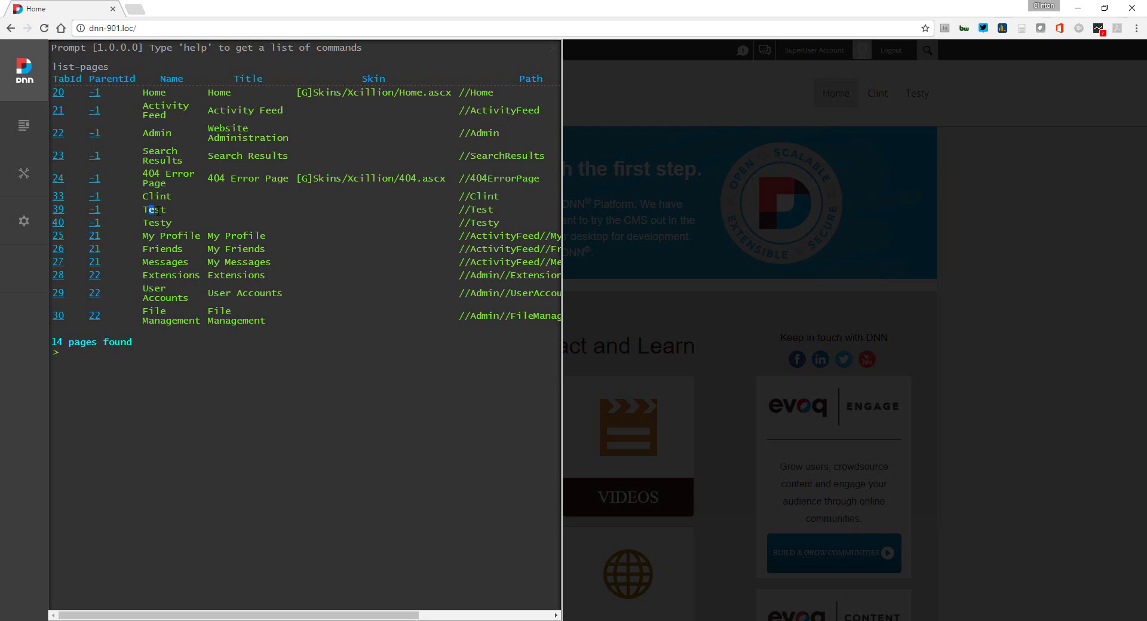
drag(149, 224, 171, 222)
text(goto 40)
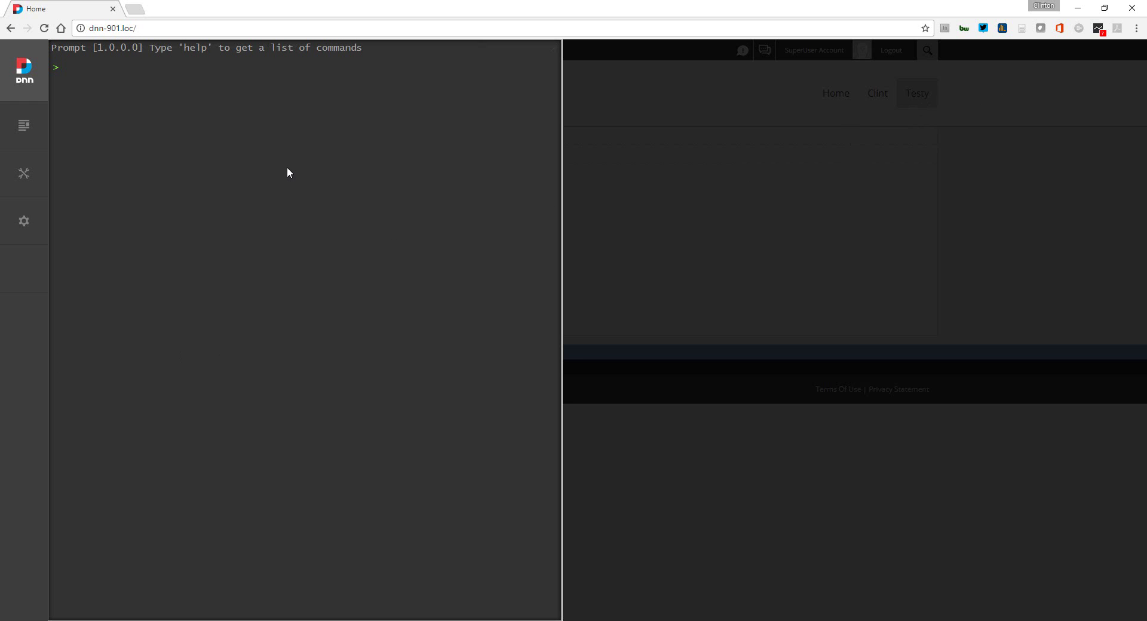
- List pages again and return to the Home page with goto 20
text(list-pages)
key(Return)
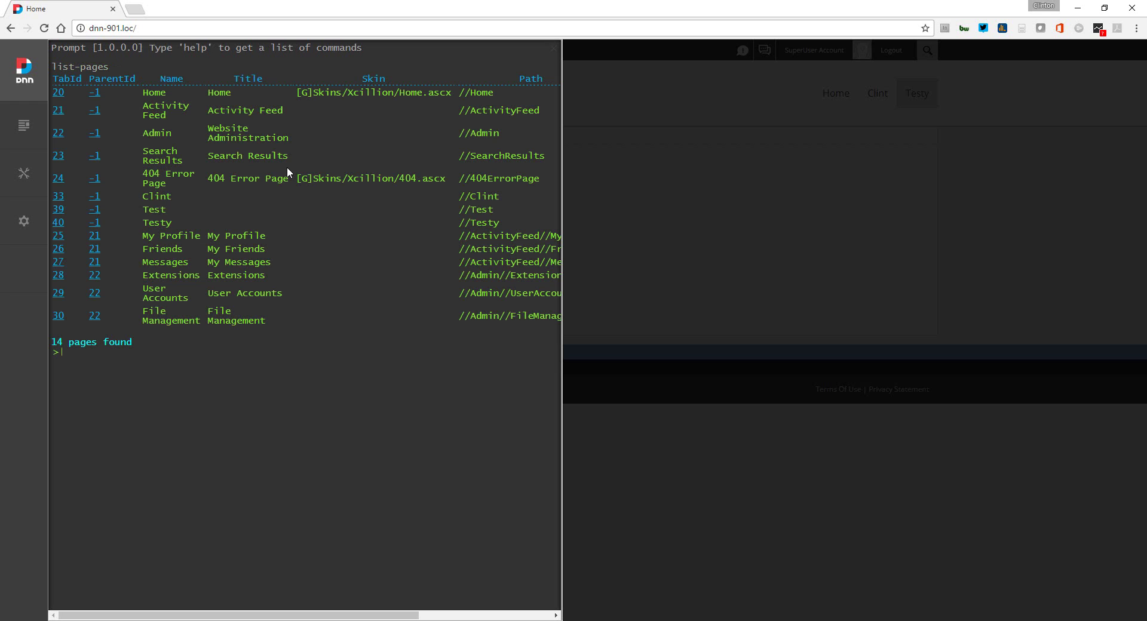
text(goto 20)
key(Return)
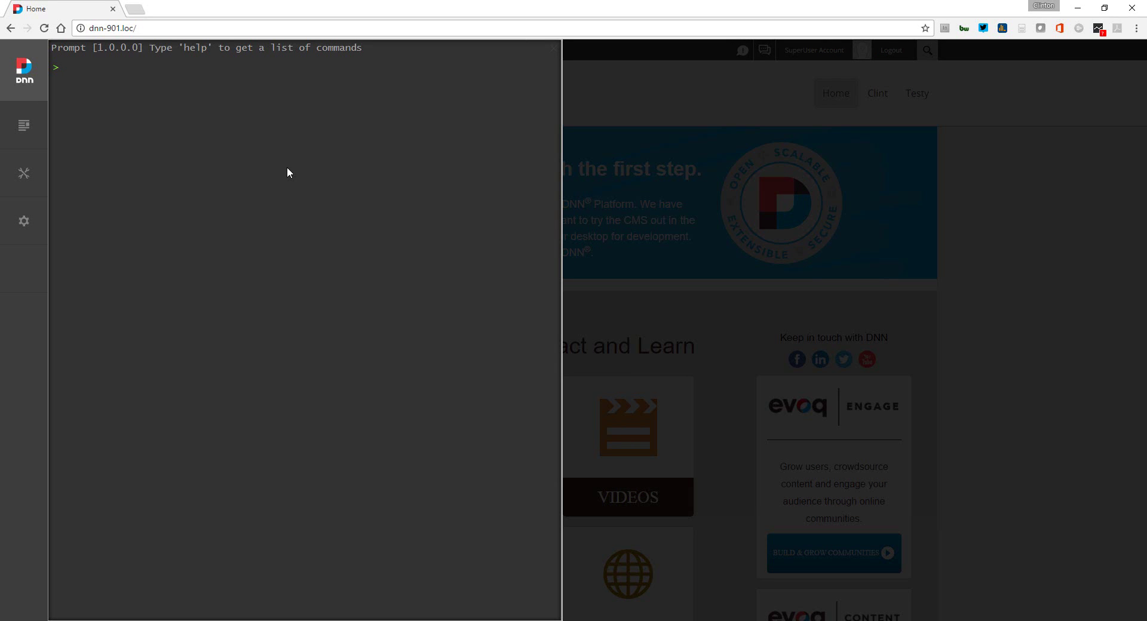
- List the 14 site pages, then delete Testy with delete-page 40
text(list-page)
key(Return)
text(list-pages)
key(Return)
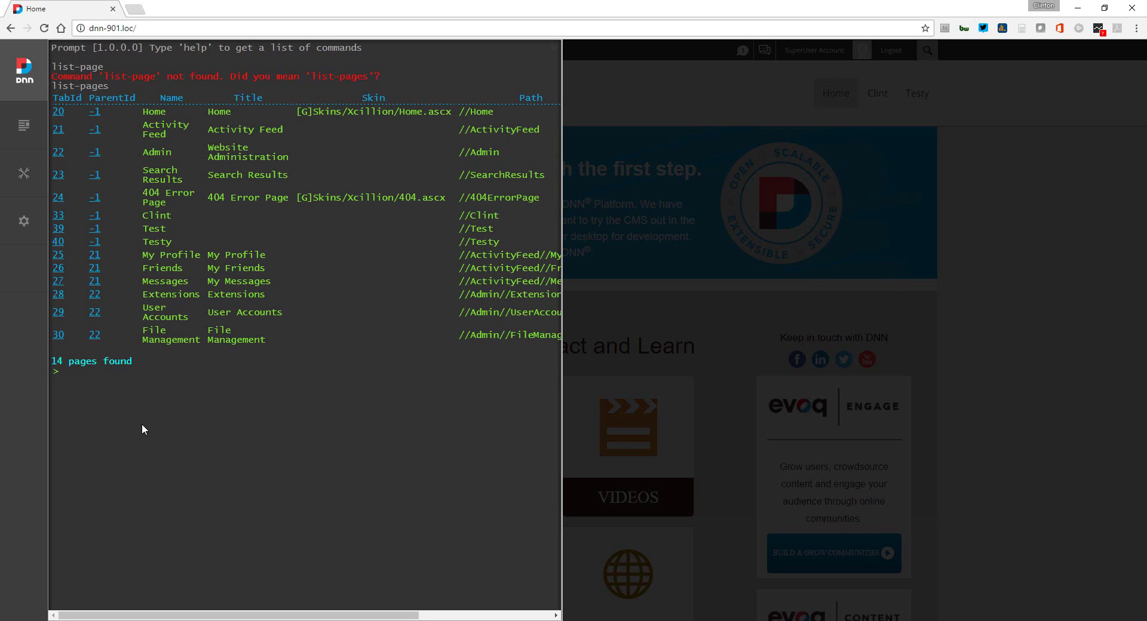
text(delete-page 40)
key(Return)
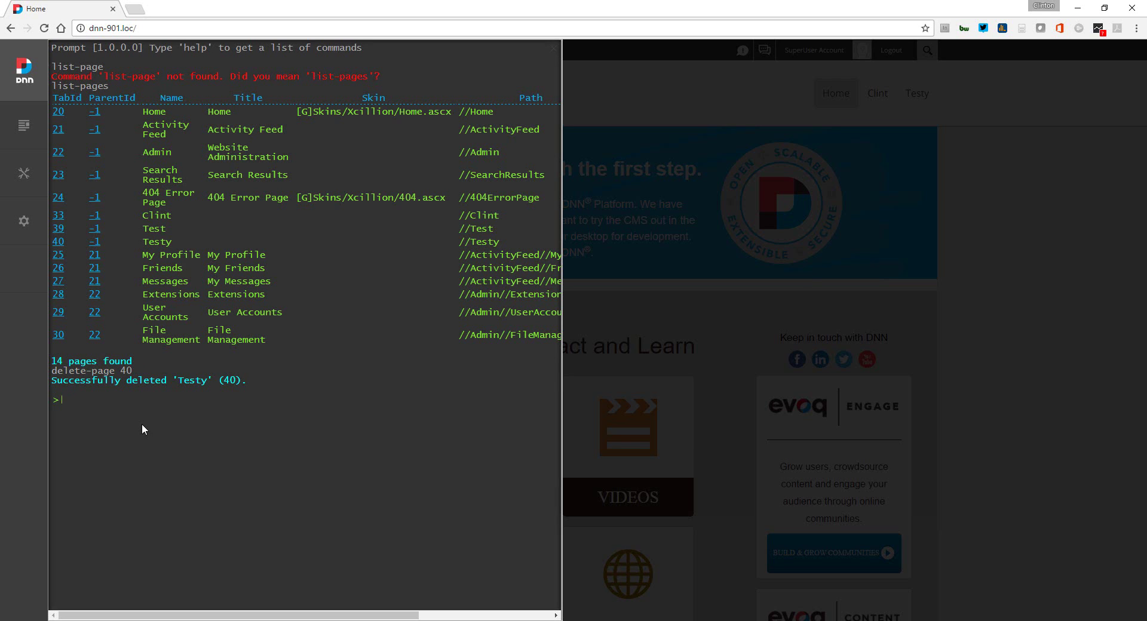
- Reload the Home page to confirm Testy is gone, then reopen Prompt
click(1051, 284)
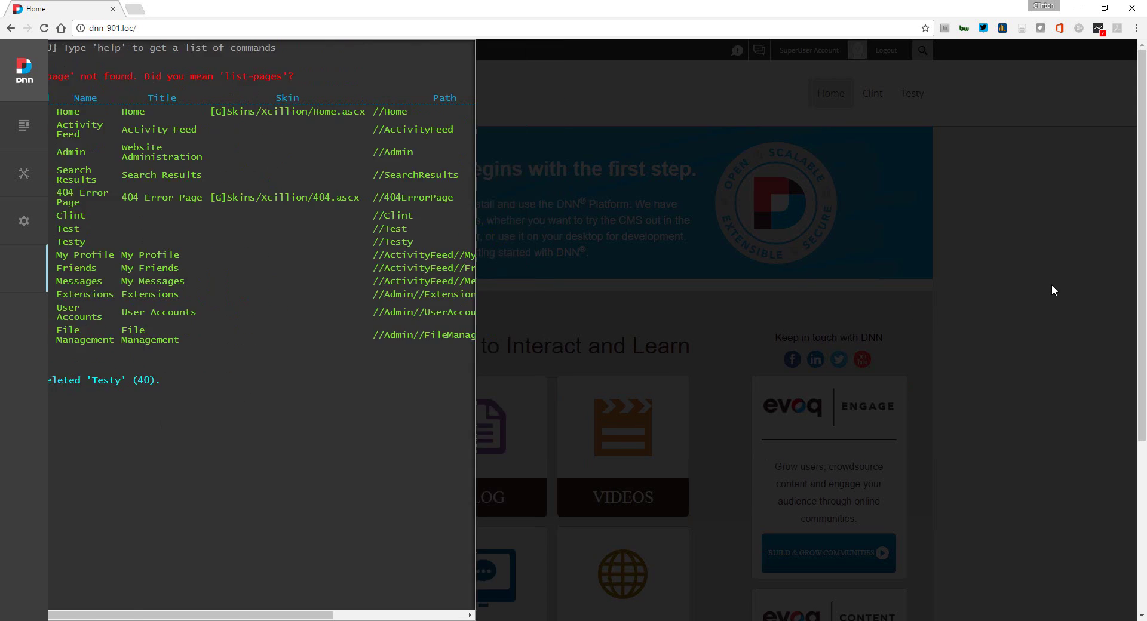
click(831, 99)
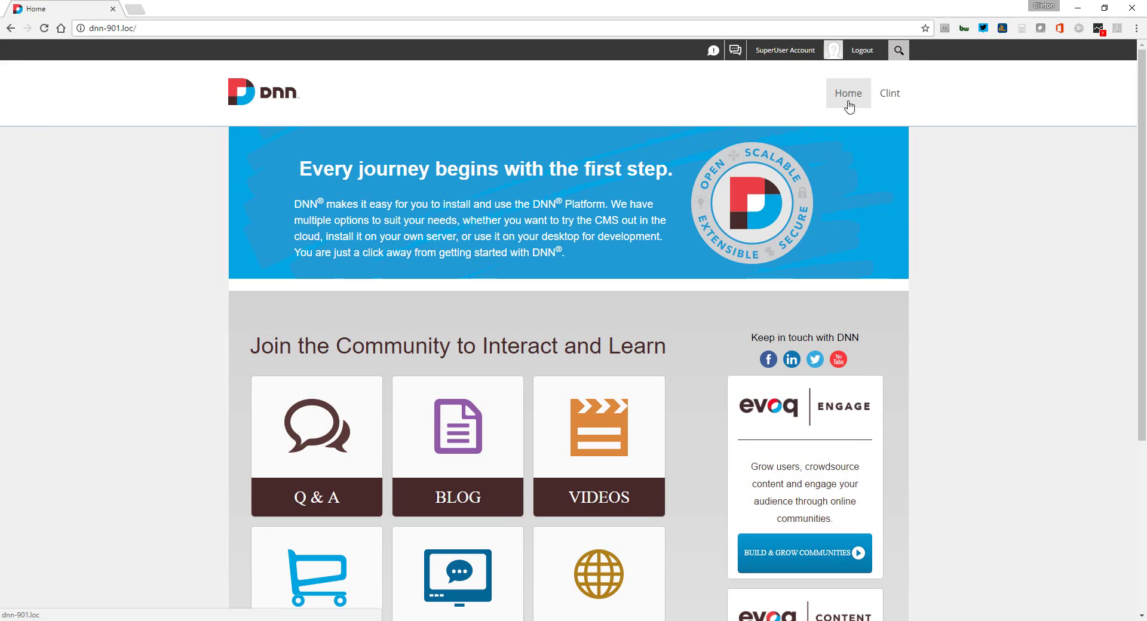
key(ctrl+shift+x)
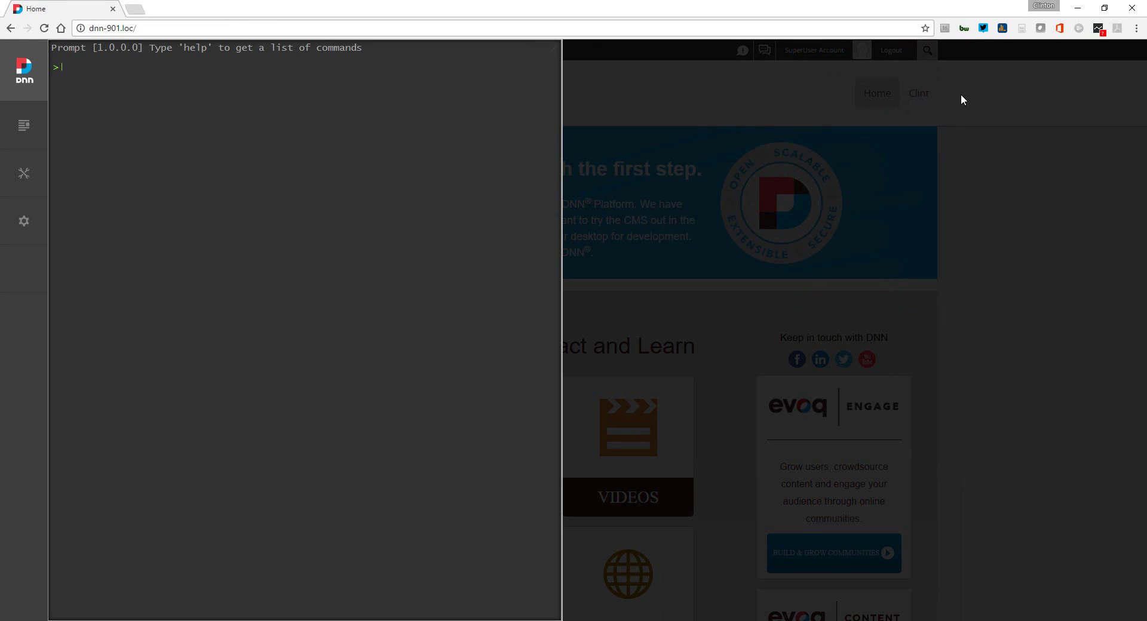
- Check the Content Recycle Bin for the deleted Test and Testy pages, then return to Prompt
click(24, 126)
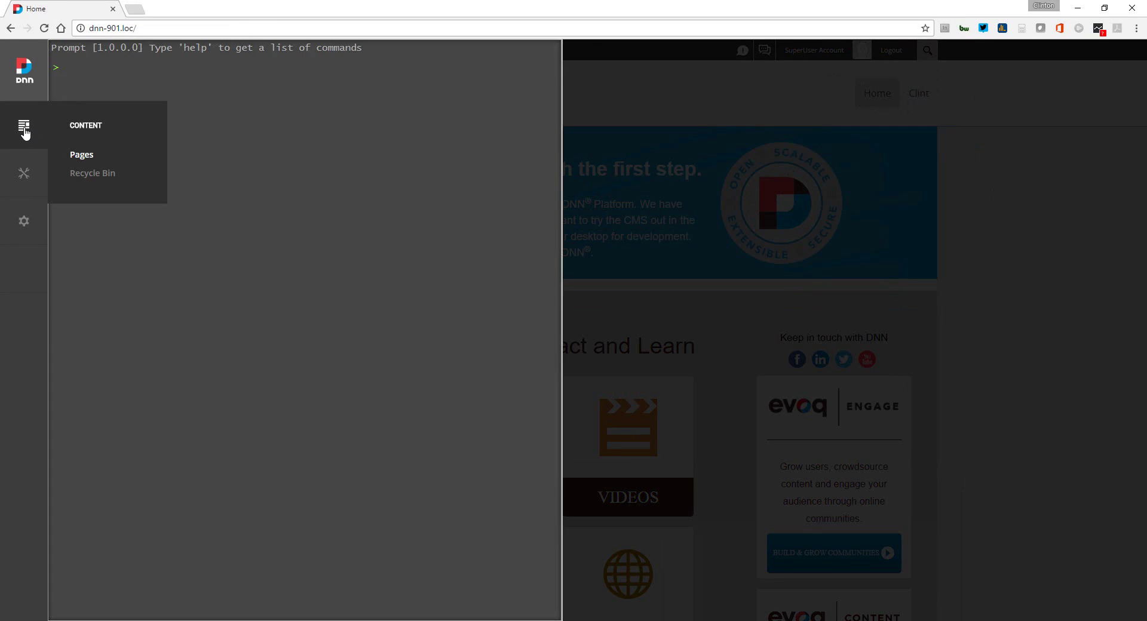
click(85, 179)
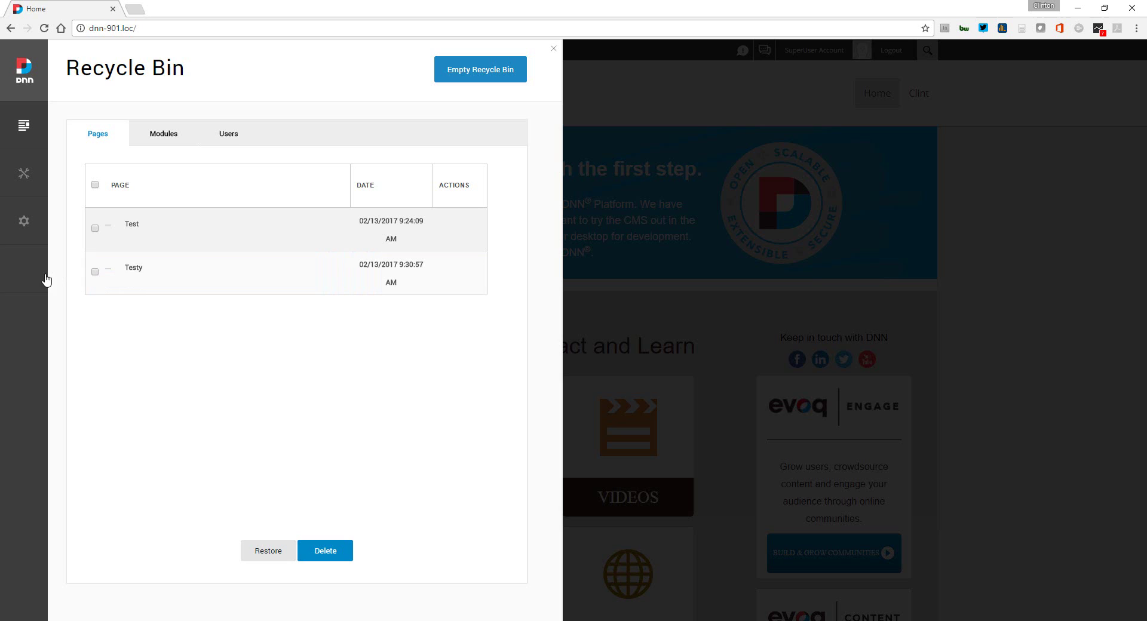
click(28, 280)
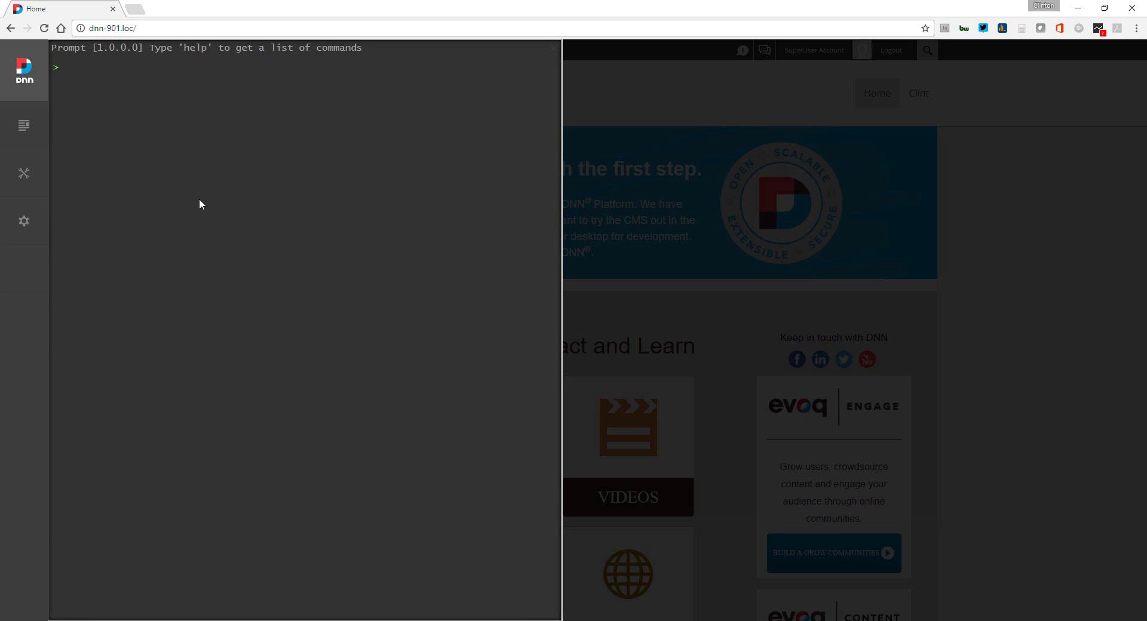
- Run help again and scroll down to the role, scheduler and See Also entries
text(hel0p)
key(BackSpace)
key(BackSpace)
text(p)
key(Return)
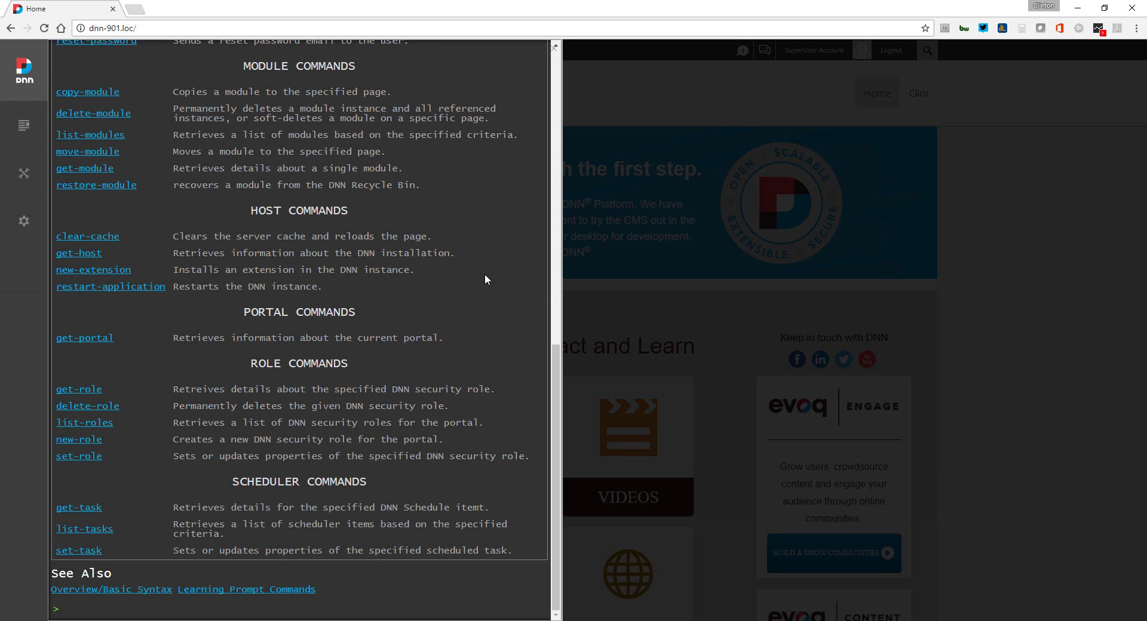
drag(552, 381, 557, 259)
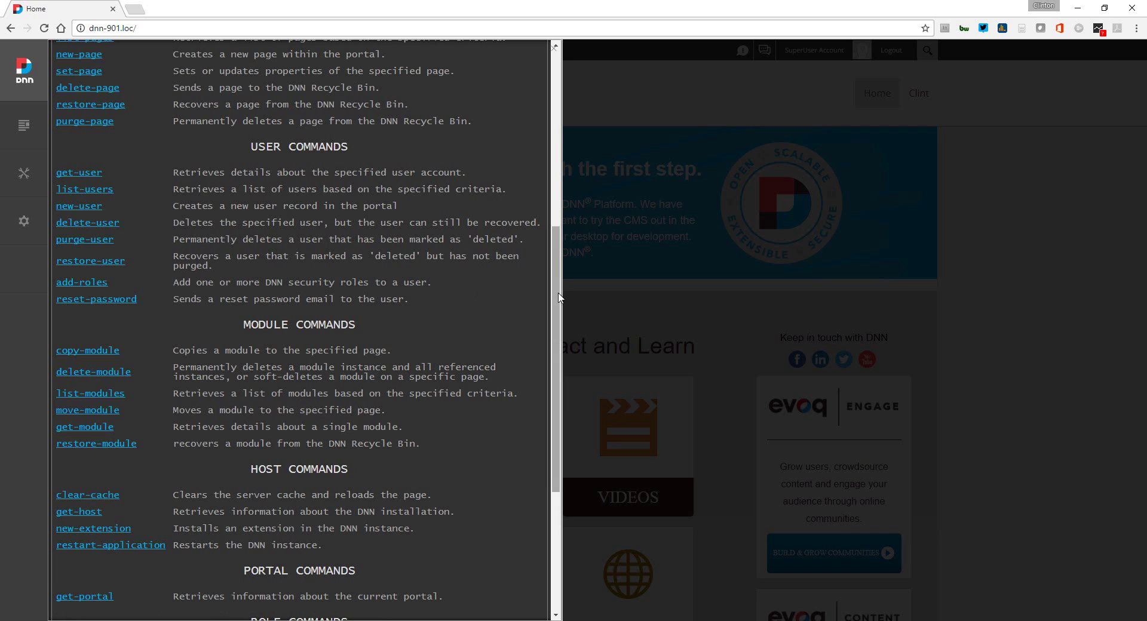
drag(559, 298, 554, 373)
scroll(357, 327, down, 1)
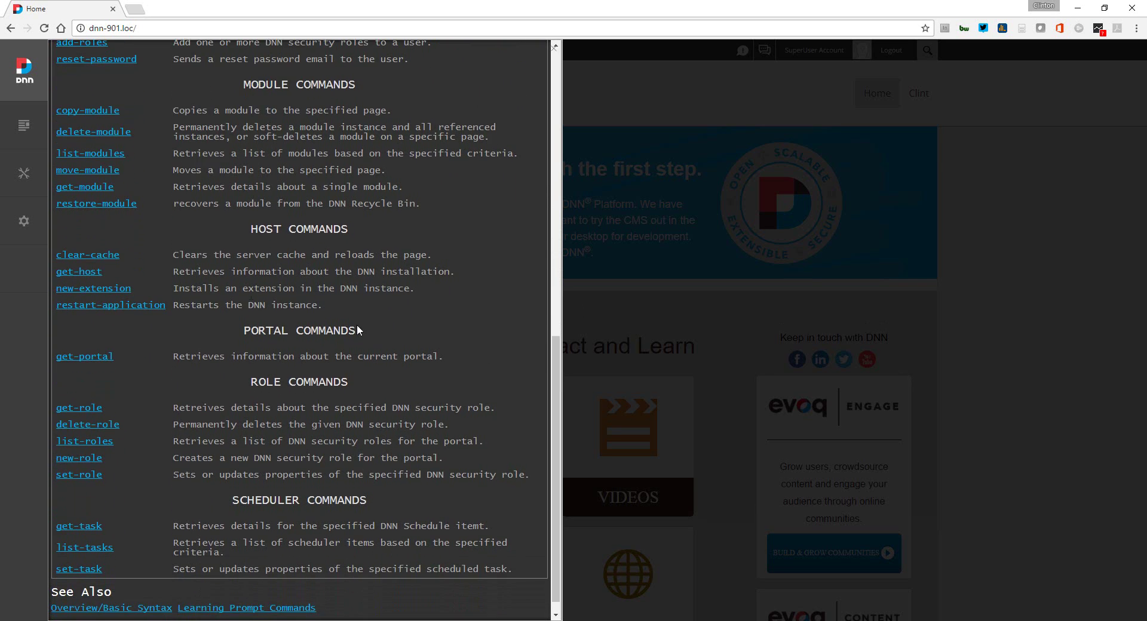
- Show the help for new-extension, then recall the previous command
click(91, 290)
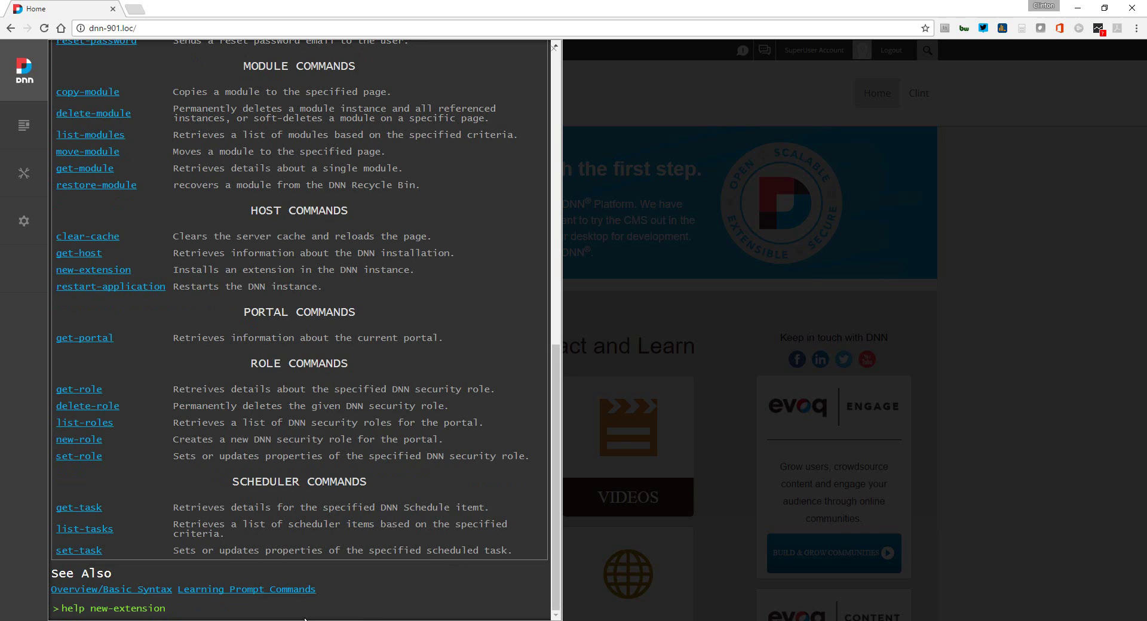
key(Return)
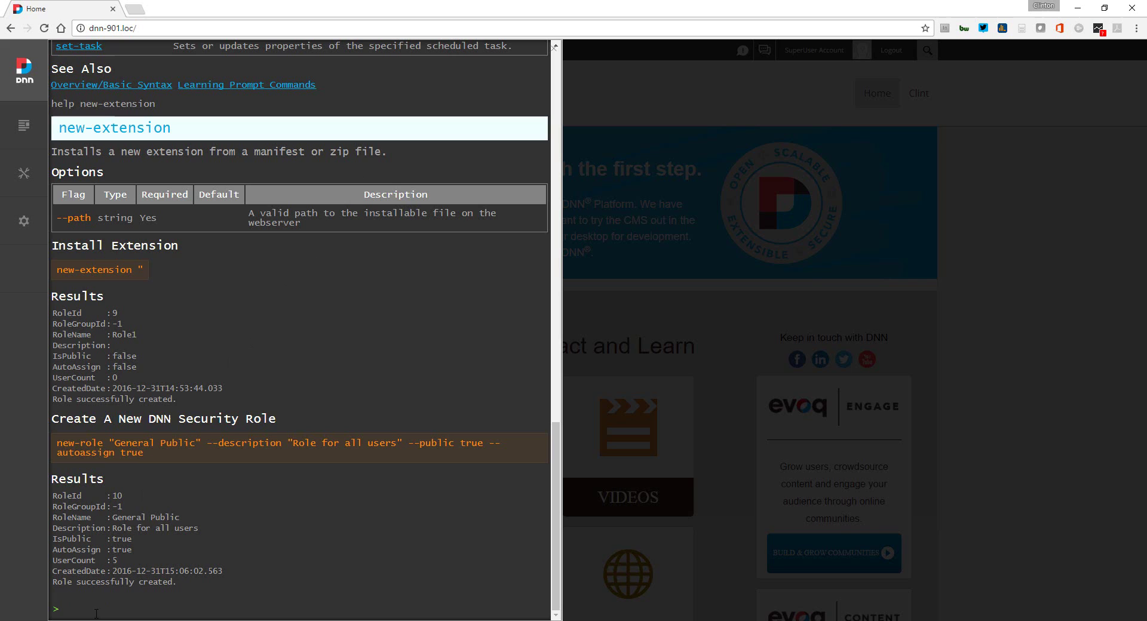
key(Up)
key(Up)
key(Up)
key(Up)
key(Up)
key(Up)
key(Up)
key(Up)
key(Up)
key(Up)
key(Up)
key(Up)
- Rerun 'help' to list all Prompt commands, then bring the GitHub issues page into this window
key(BackSpace)
key(BackSpace)
key(BackSpace)
key(BackSpace)
key(BackSpace)
key(BackSpace)
key(BackSpace)
key(BackSpace)
key(BackSpace)
key(BackSpace)
key(BackSpace)
key(BackSpace)
key(BackSpace)
key(BackSpace)
key(Return)
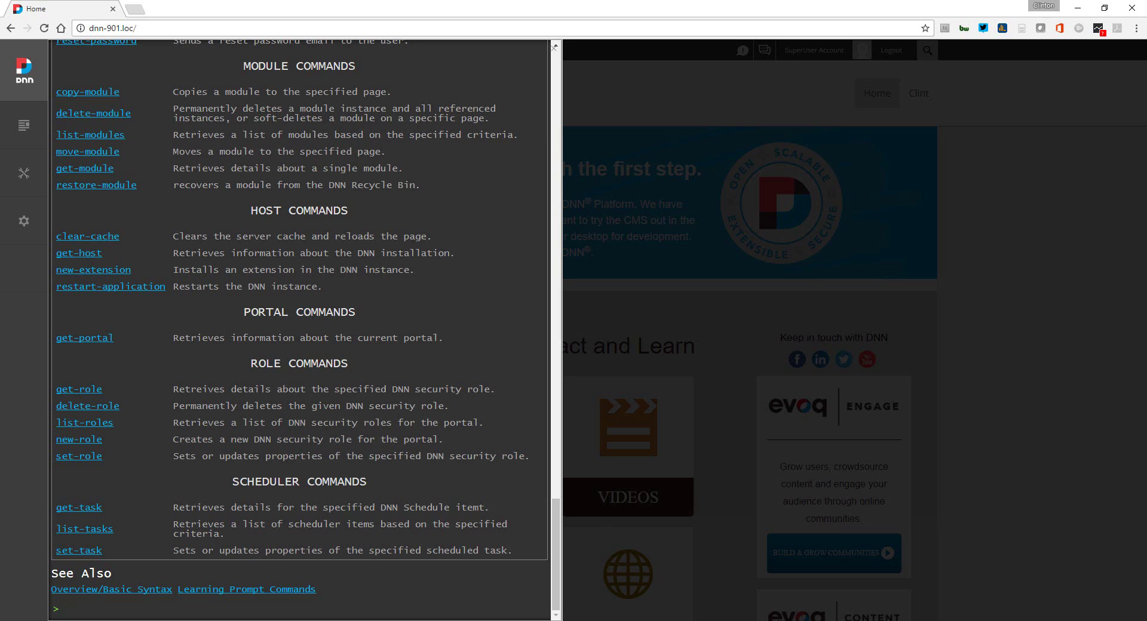
drag(1146, 9, 194, 6)
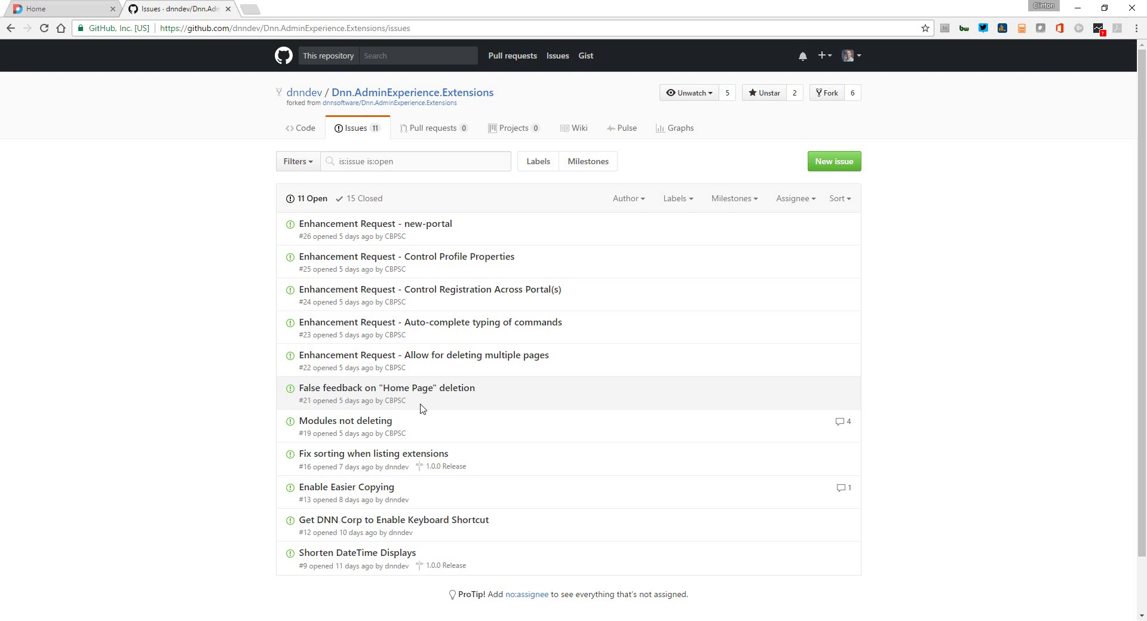
- Switch back to the DNN site's 'Home' tab showing the Prompt command reference
click(60, 9)
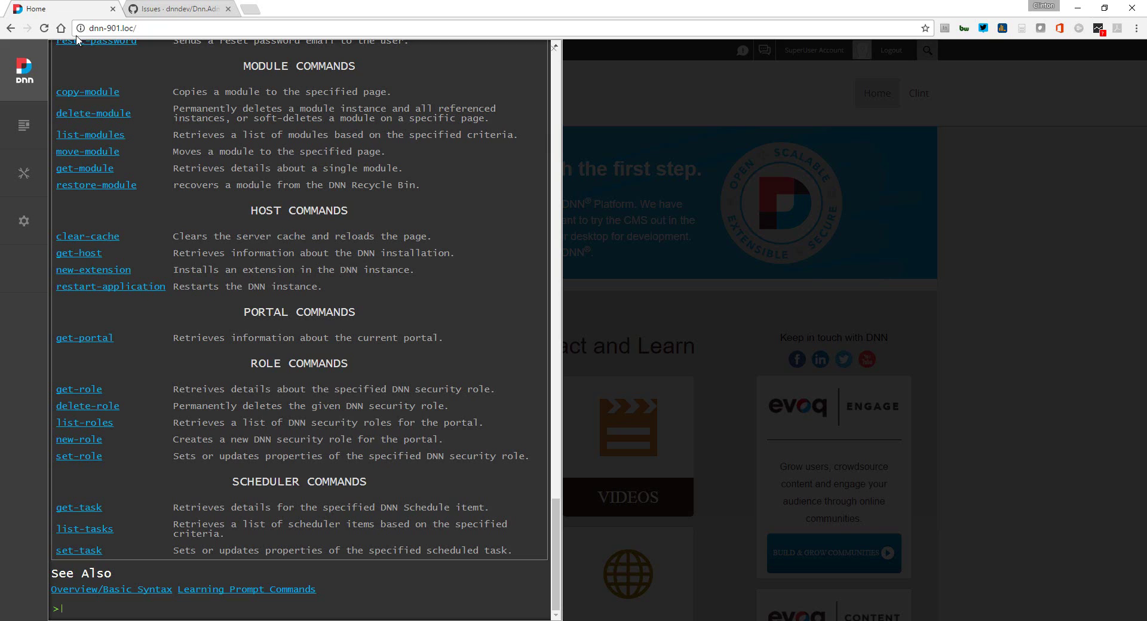